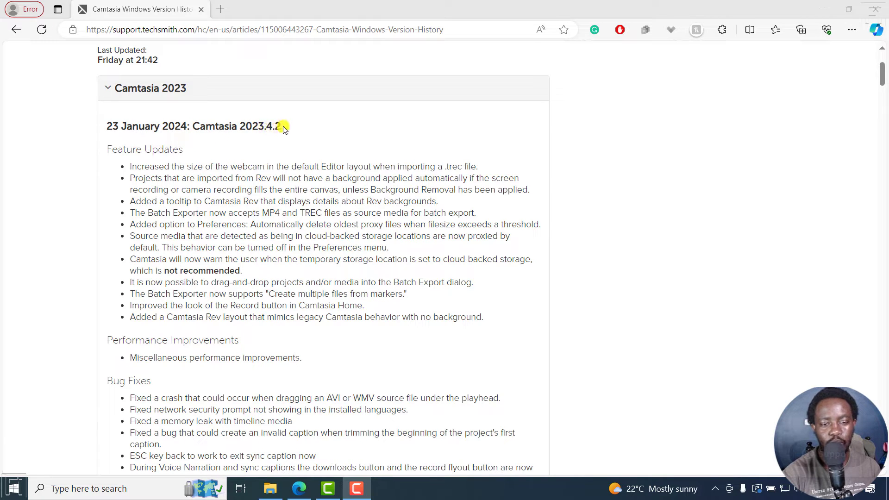
Highlight the Edge release note on Batch Exporter creating multiple files from markers, then switch to Camtasia.
{"action": "double_click", "coordinate": [131, 295]}
{"action": "left_click_drag", "start_coordinate": [173, 292], "coordinate": [413, 296]}
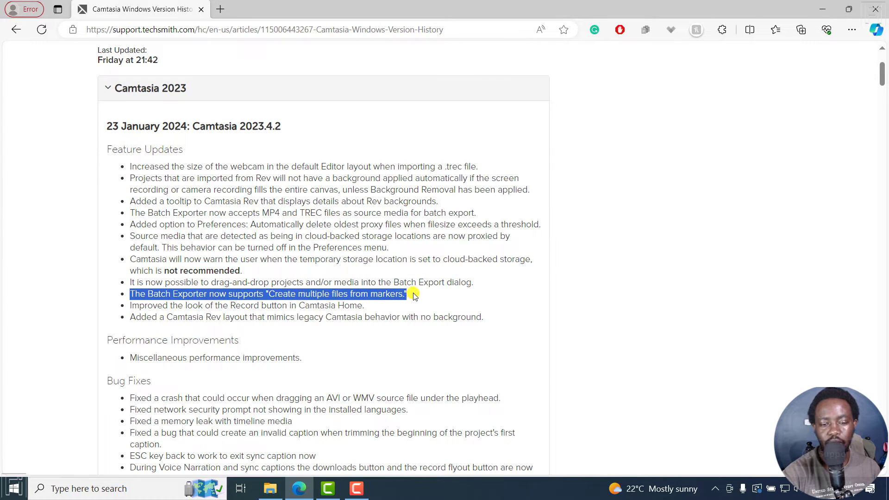
{"action": "key", "text": "ctrl+c"}
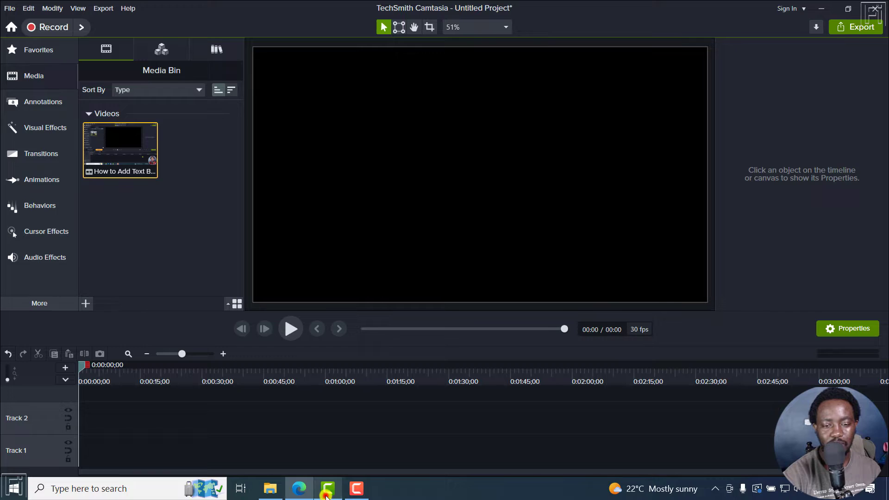
{"action": "left_click", "coordinate": [327, 491]}
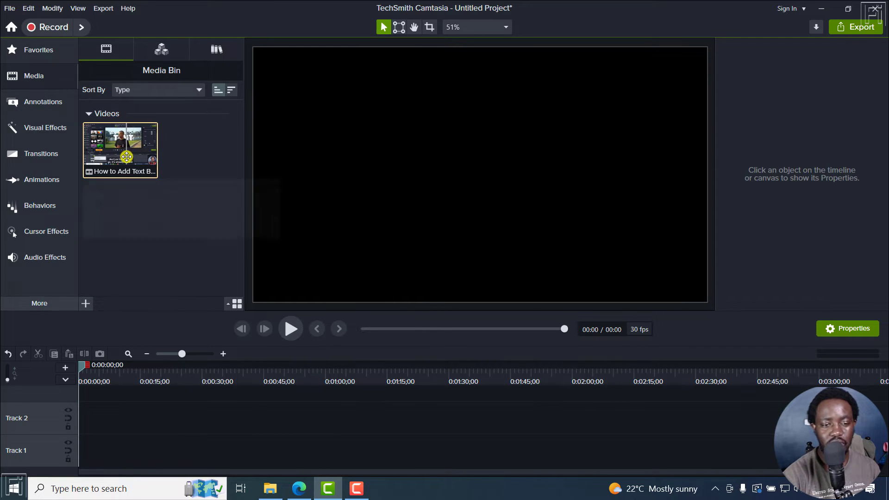
Add the tutorial video clip to Track 1 at the playhead and show the marker track.
{"action": "right_click", "coordinate": [126, 157]}
{"action": "left_click", "coordinate": [180, 168]}
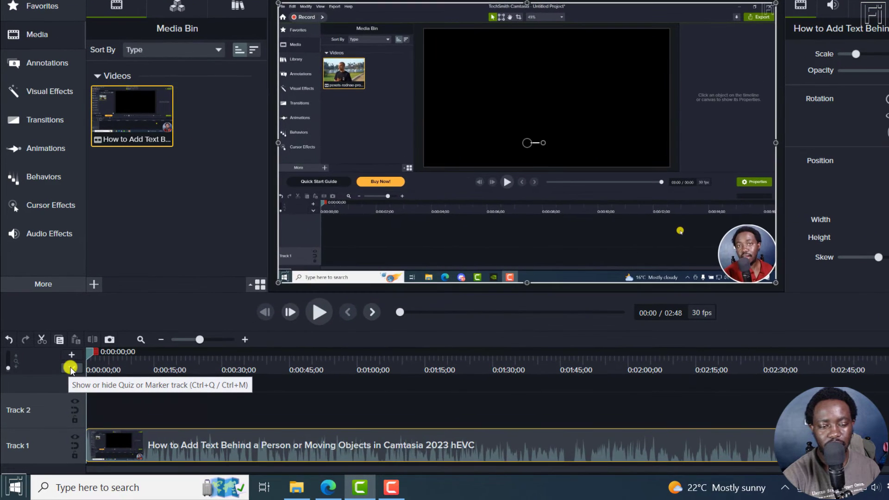
{"action": "left_click", "coordinate": [66, 381]}
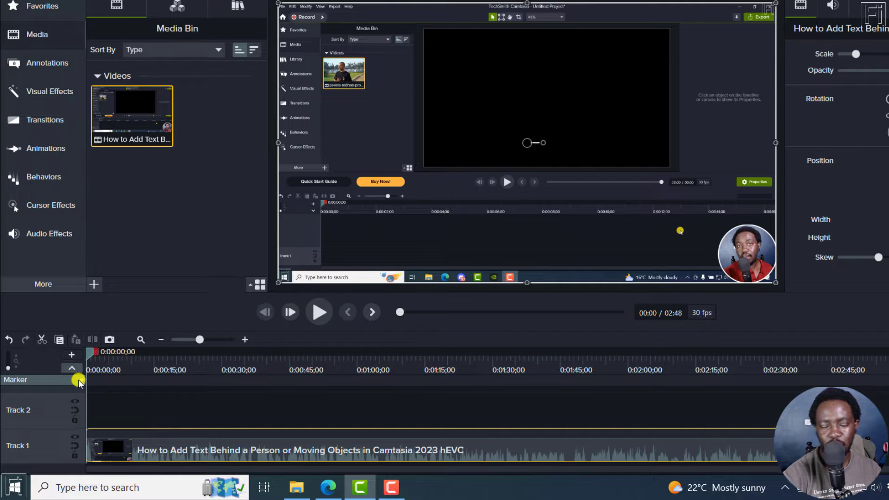
{"action": "left_click", "coordinate": [79, 380]}
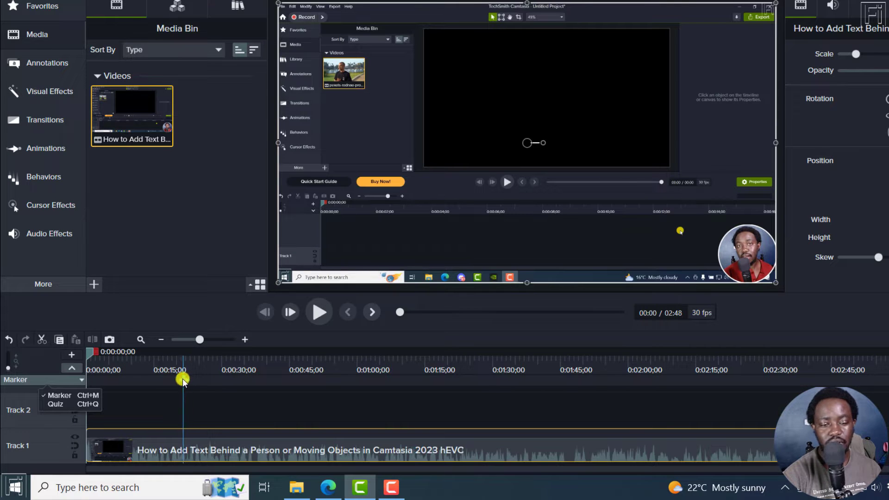
Add markers on the clip at about 0:26, 1:00 and 2:00.
{"action": "left_click", "coordinate": [207, 380]}
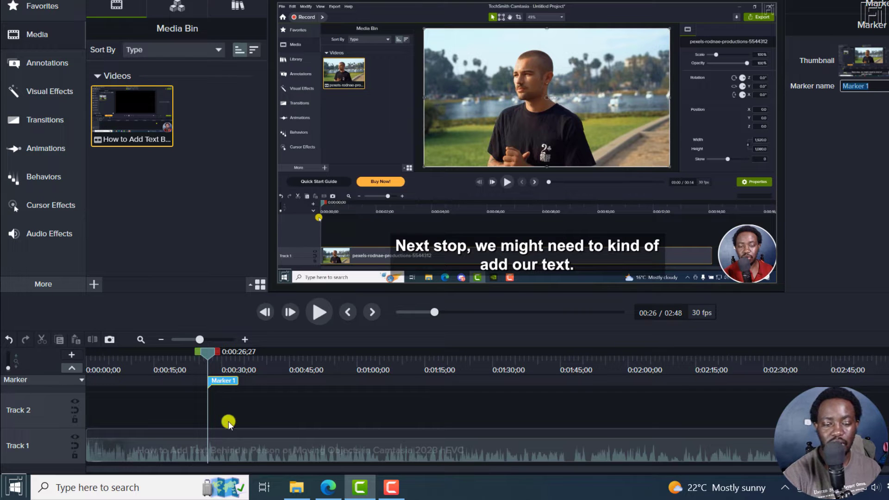
{"action": "left_click_drag", "start_coordinate": [233, 448], "coordinate": [204, 440]}
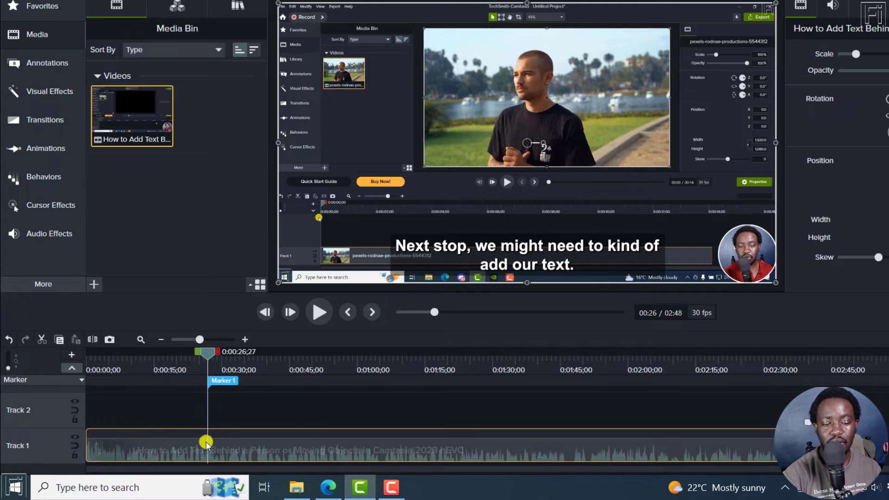
{"action": "left_click", "coordinate": [362, 435]}
{"action": "key", "text": "shift+m"}
{"action": "mouse_move", "coordinate": [304, 449]}
{"action": "left_mouse_down"}
{"action": "mouse_move", "coordinate": [374, 458]}
{"action": "mouse_move", "coordinate": [285, 446]}
{"action": "left_mouse_up"}
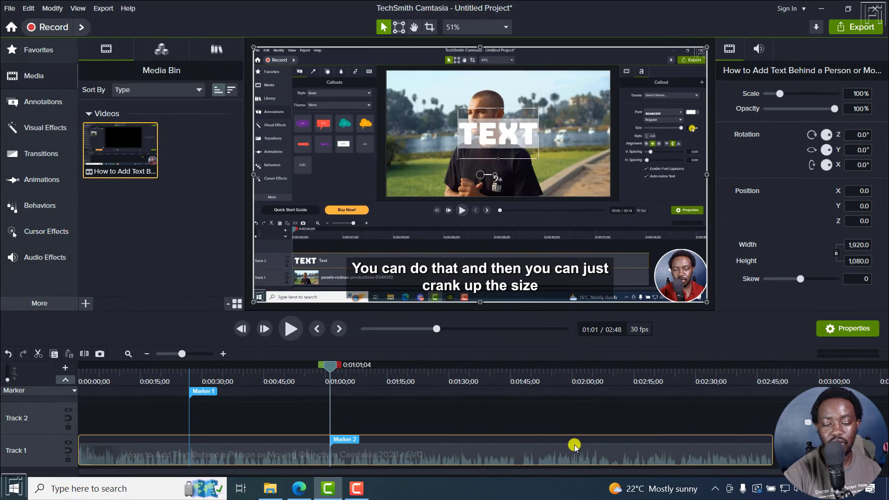
{"action": "left_click", "coordinate": [578, 441]}
{"action": "key", "text": "ctrl+shift+m"}
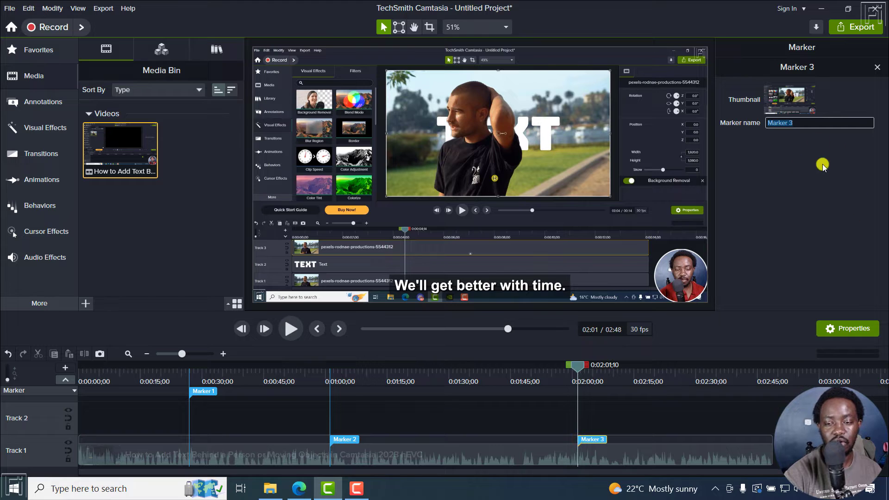
Select Marker 2, Marker 1 and Marker 3 to check their names.
{"action": "left_click", "coordinate": [339, 439]}
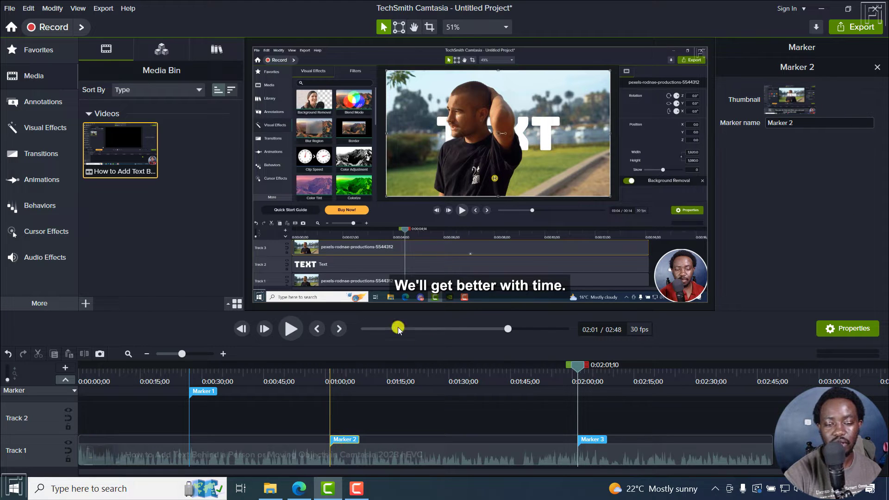
{"action": "left_click", "coordinate": [194, 393]}
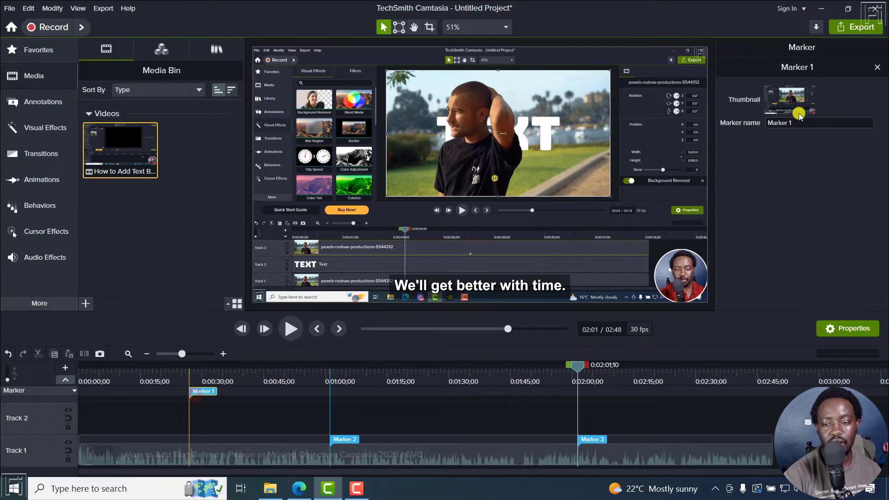
{"action": "left_click", "coordinate": [563, 438]}
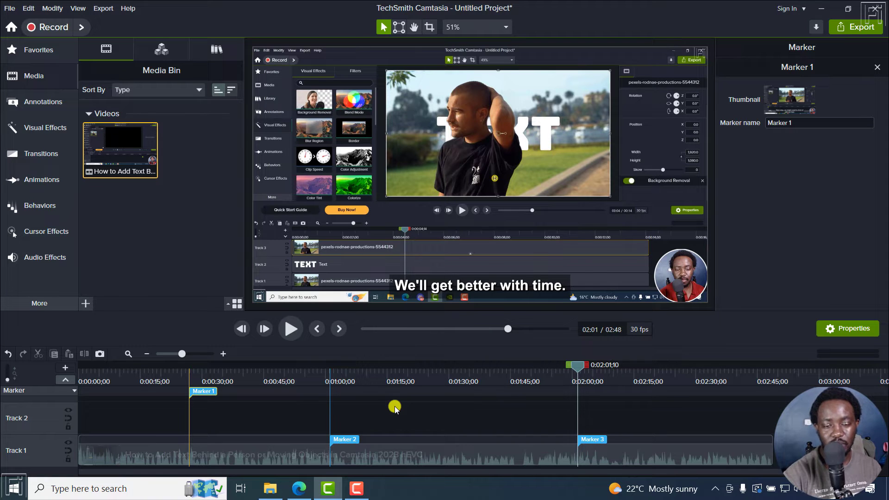
Open Batch Export from the Export list after checking the File menu.
{"action": "left_click", "coordinate": [9, 8]}
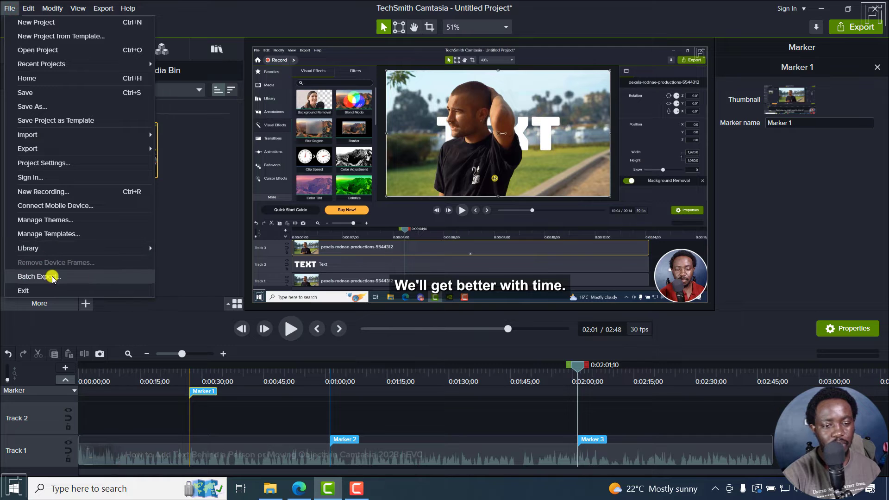
{"action": "left_click", "coordinate": [555, 350]}
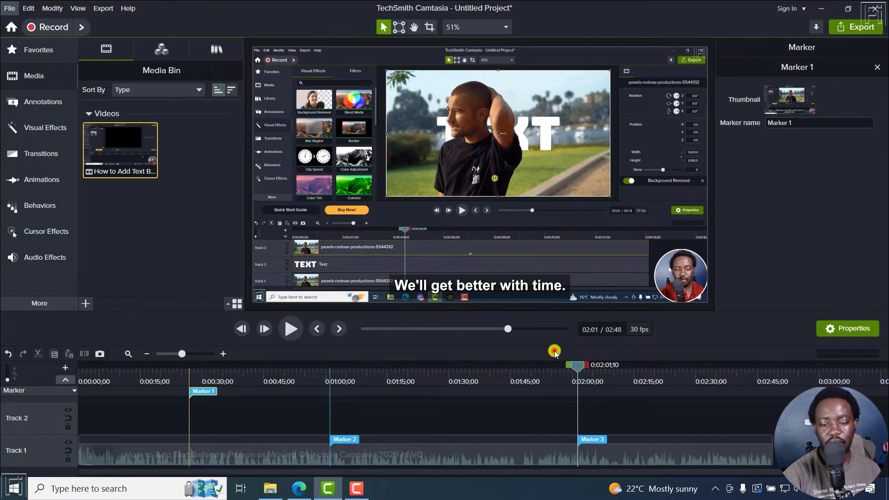
{"action": "left_click", "coordinate": [858, 27]}
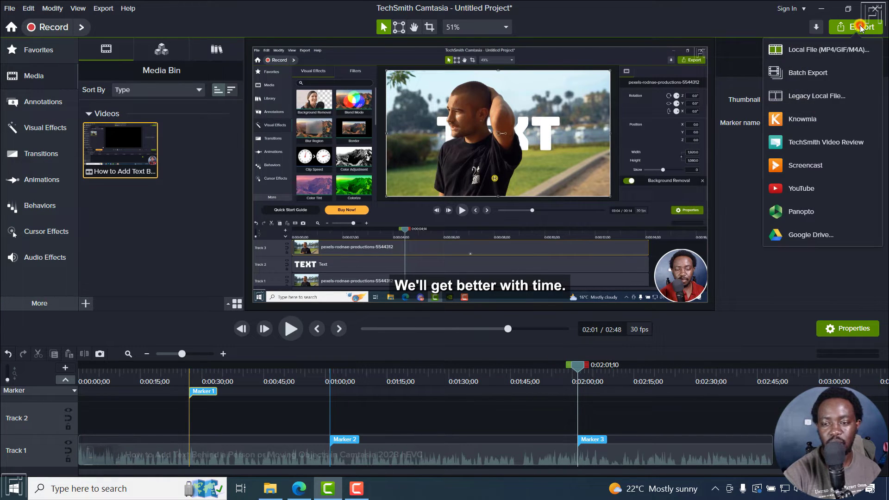
{"action": "left_click", "coordinate": [803, 74]}
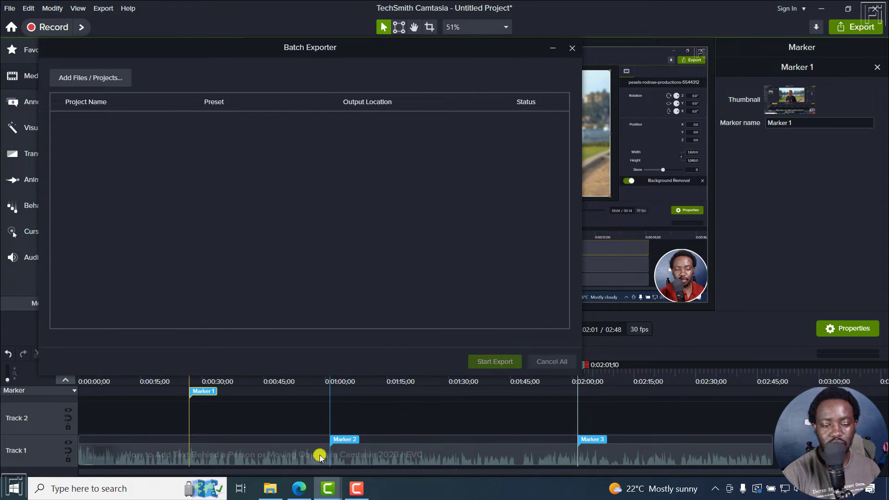
Drag export markers.tscproj from the Batch Export folder into the Batch Exporter list.
{"action": "left_click", "coordinate": [270, 488]}
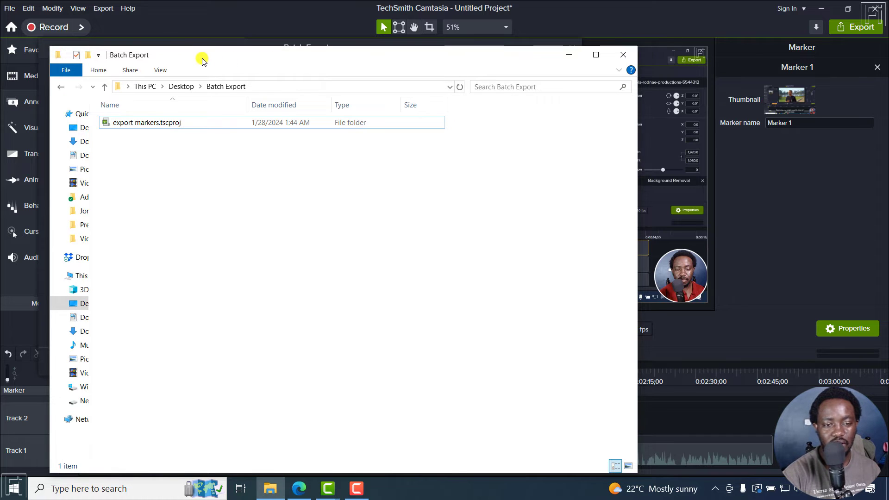
{"action": "left_click_drag", "start_coordinate": [200, 59], "coordinate": [466, 94]}
{"action": "left_click", "coordinate": [398, 162]}
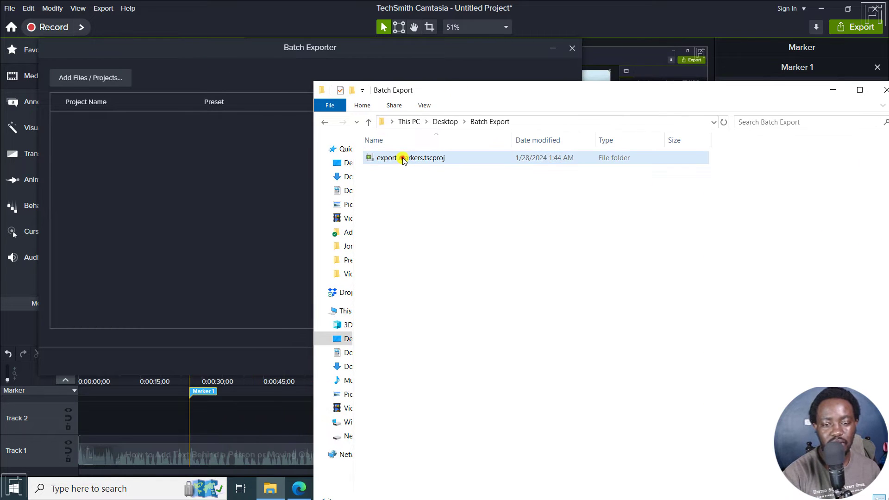
{"action": "left_click_drag", "start_coordinate": [426, 157], "coordinate": [237, 184]}
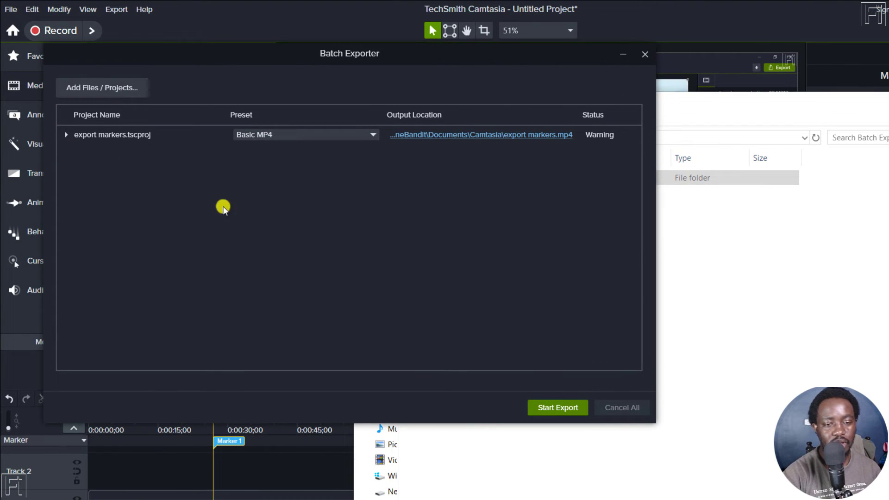
Enable 'Create multiple files from markers' for export markers.tscproj and set its output folder.
{"action": "left_click", "coordinate": [68, 134]}
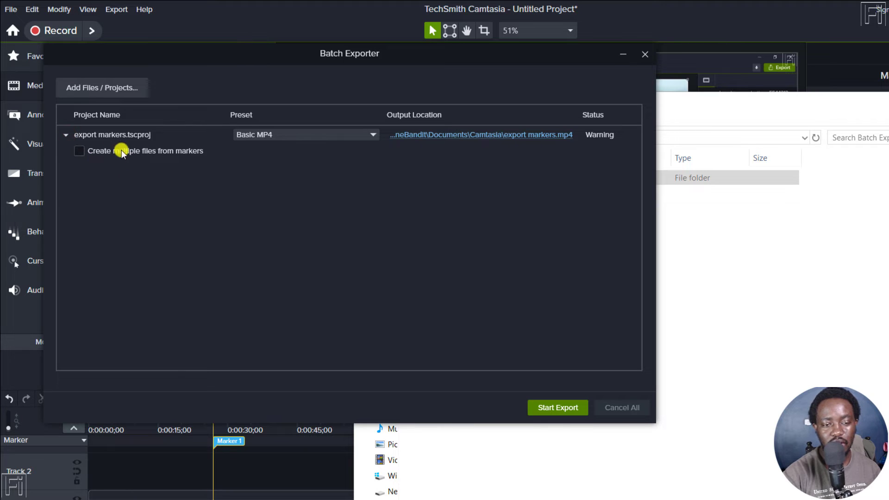
{"action": "left_click", "coordinate": [77, 151]}
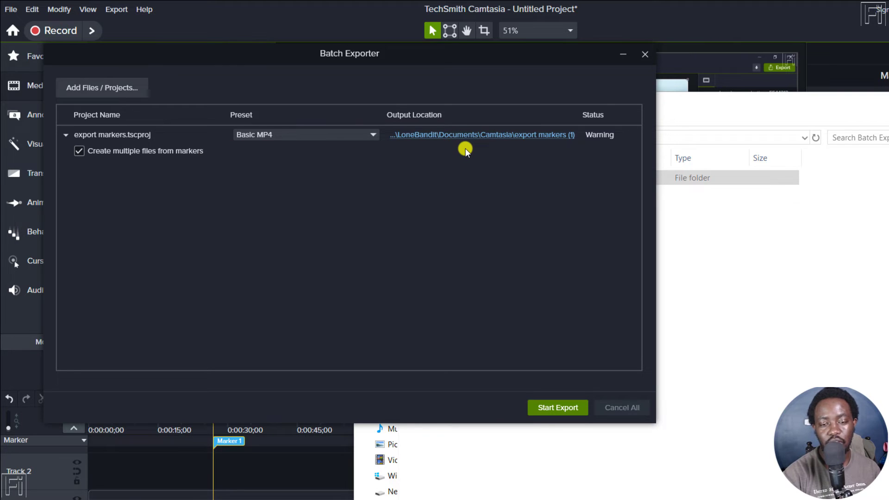
{"action": "left_click", "coordinate": [485, 135]}
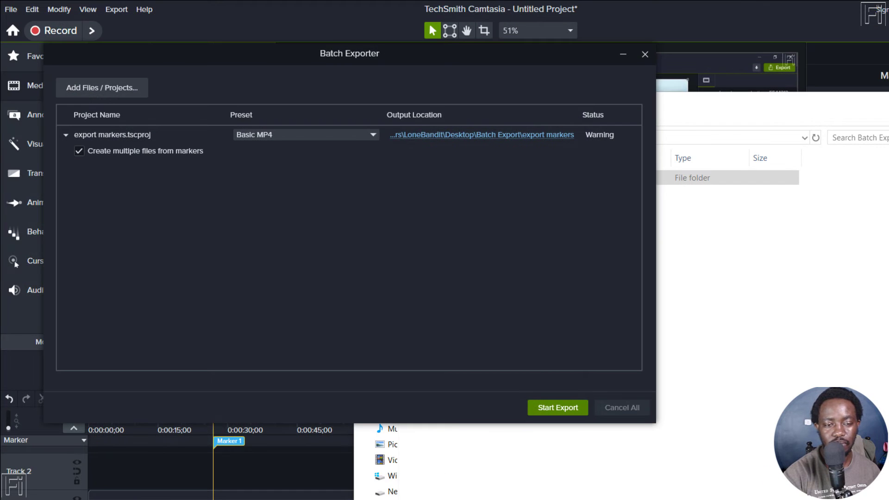
Bring the Batch Exporter in front of Explorer and read the project's Warning tooltip.
{"action": "left_click_drag", "start_coordinate": [682, 103], "coordinate": [831, 127]}
{"action": "left_click", "coordinate": [707, 279]}
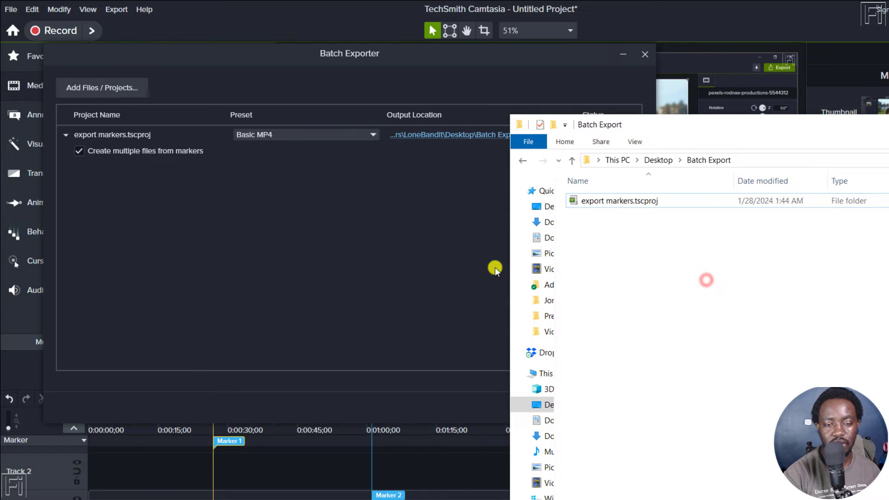
{"action": "left_click", "coordinate": [362, 229]}
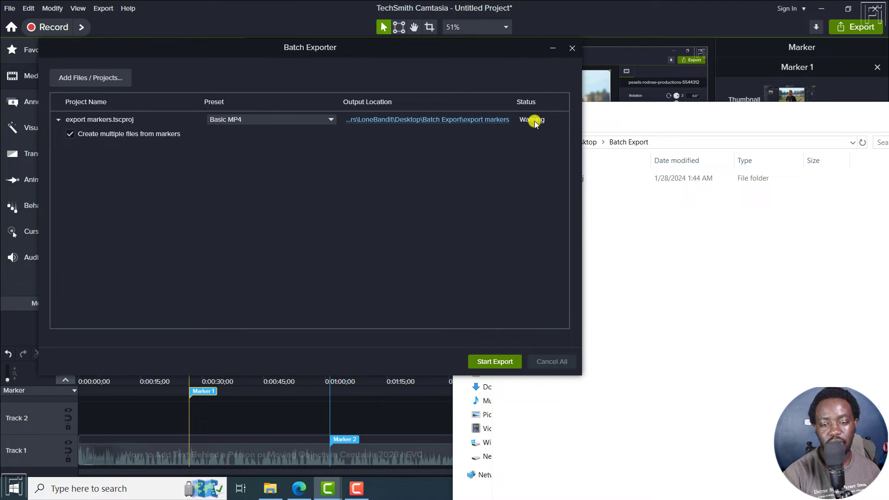
{"action": "mouse_move", "coordinate": [533, 130]}
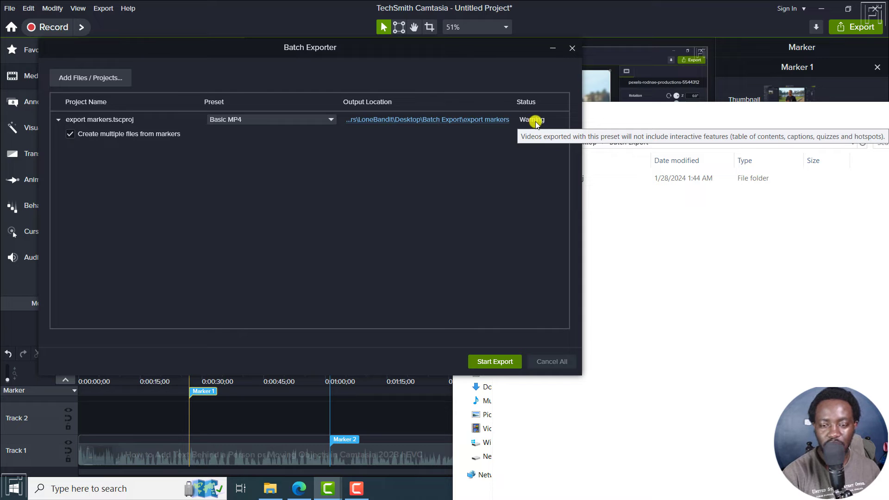
Run the batch export and open the new export markers folder with clips export markers-1 to export markers-4.
{"action": "left_click", "coordinate": [484, 360]}
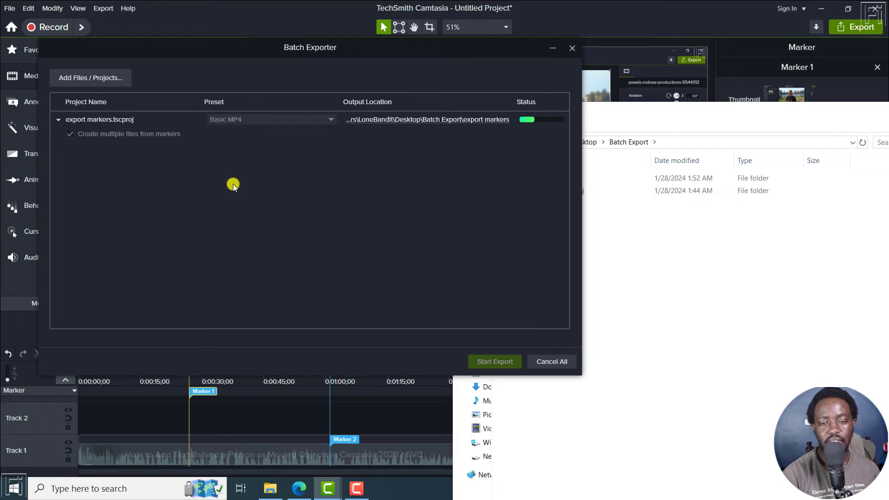
{"action": "left_click", "coordinate": [660, 272]}
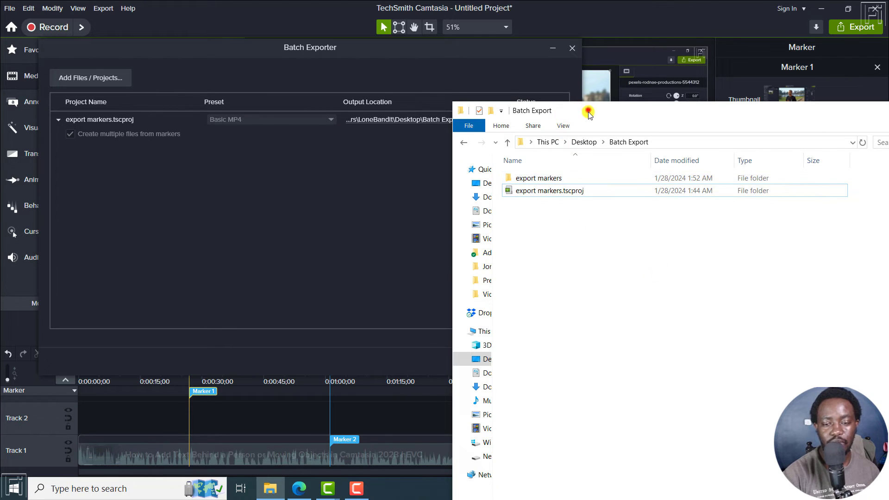
{"action": "left_click_drag", "start_coordinate": [587, 114], "coordinate": [579, 177]}
{"action": "double_click", "coordinate": [532, 245]}
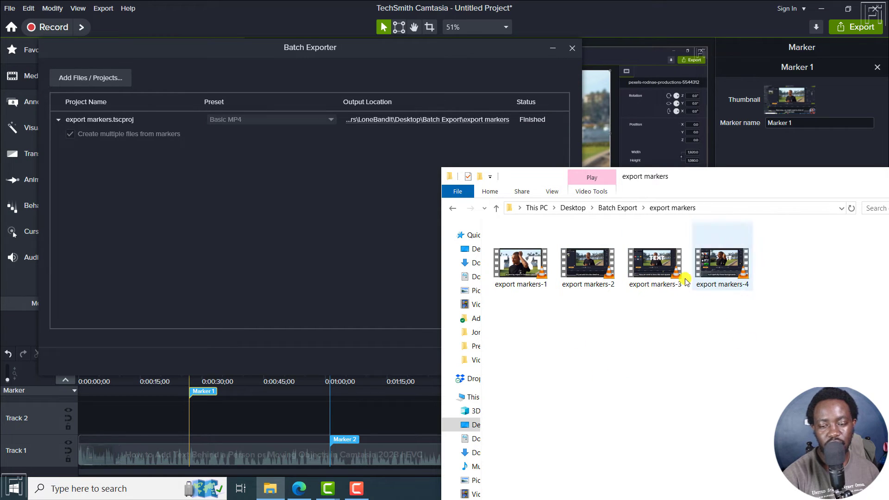
Close the Batch Exporter and move the Explorer window to view the four exported clips.
{"action": "left_click", "coordinate": [309, 199]}
{"action": "left_click", "coordinate": [574, 48]}
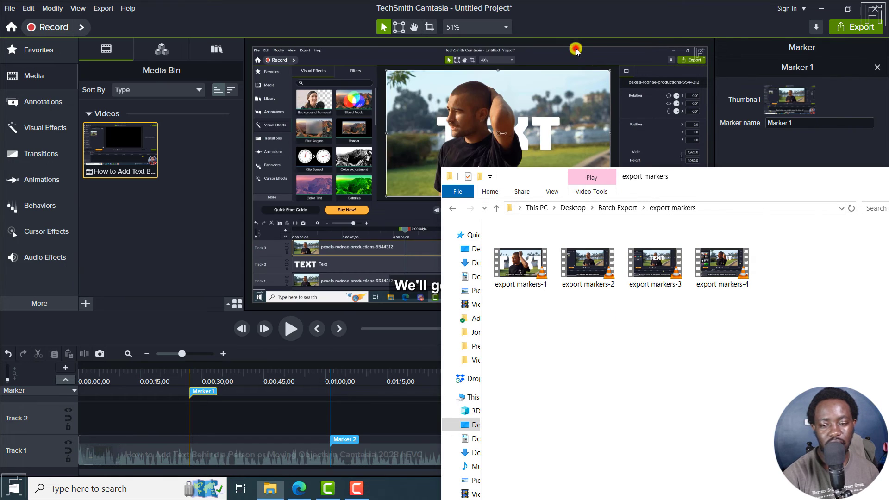
{"action": "left_click_drag", "start_coordinate": [687, 180], "coordinate": [464, 110]}
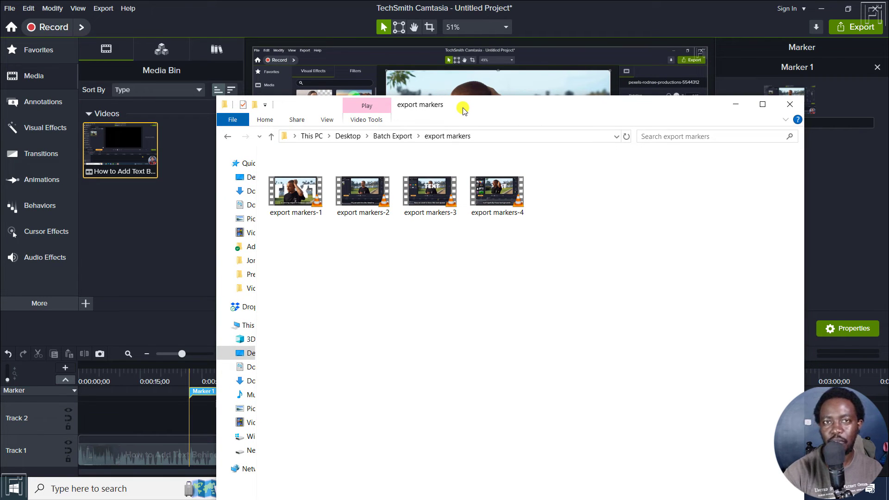
{"action": "left_click_drag", "start_coordinate": [463, 110], "coordinate": [321, 103]}
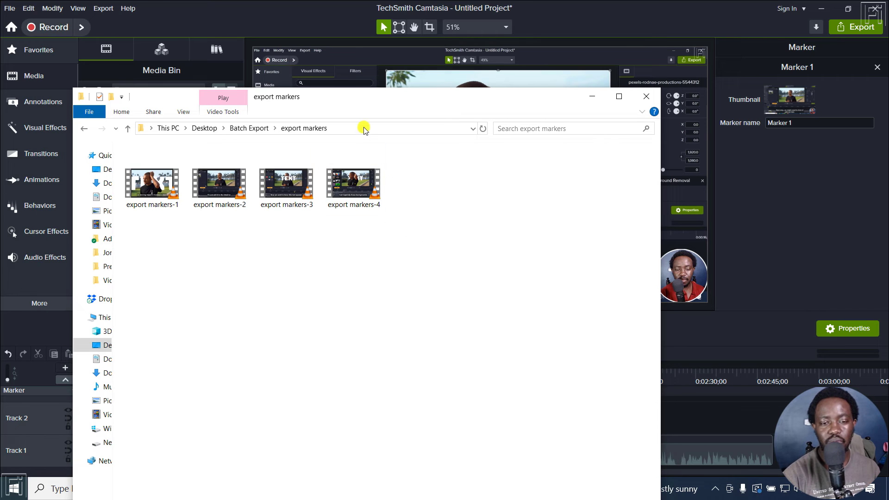
Uncover the media bin and reopen a fresh, empty Batch Exporter.
{"action": "left_click_drag", "start_coordinate": [330, 93], "coordinate": [448, 103]}
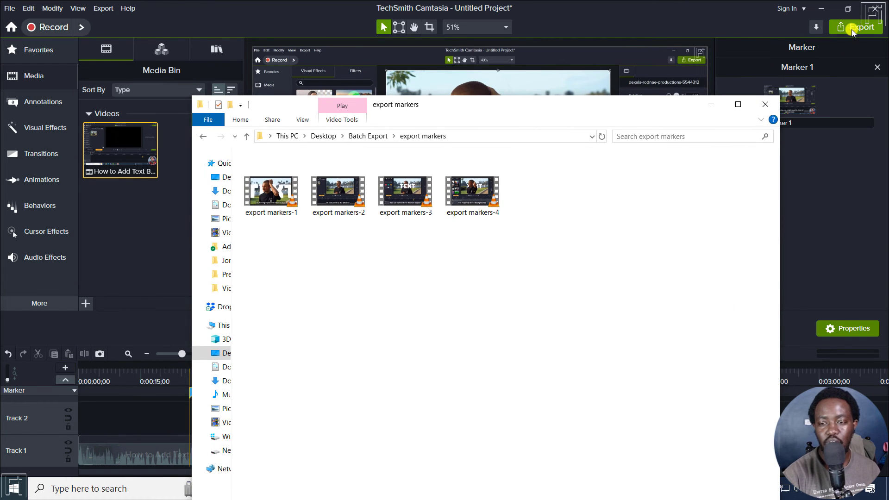
{"action": "left_click", "coordinate": [851, 29]}
{"action": "left_click", "coordinate": [808, 74]}
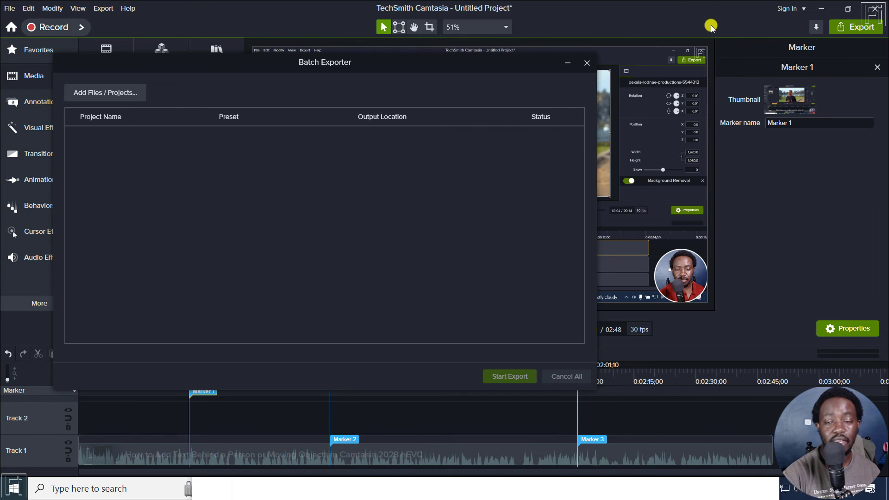
Close the empty Batch Exporter and inspect the Local File export's encoding settings (Basic MP4, 30 fps).
{"action": "left_click", "coordinate": [583, 65]}
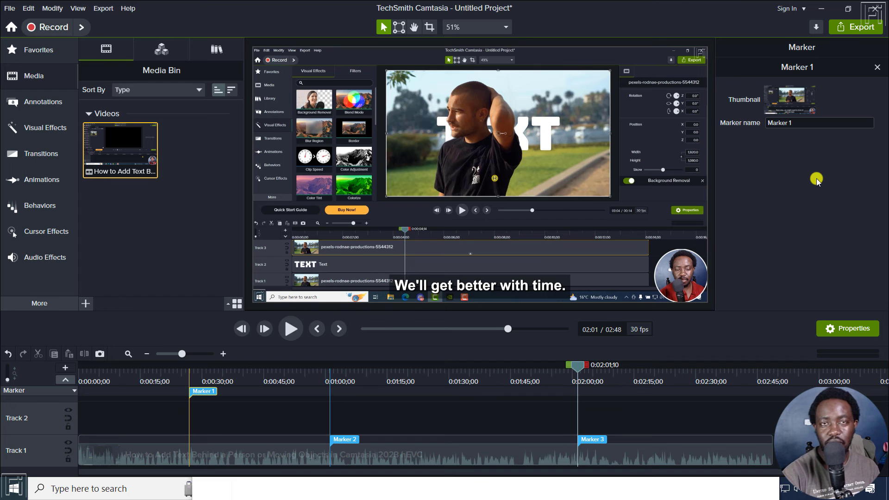
{"action": "left_click", "coordinate": [856, 27]}
{"action": "left_click", "coordinate": [816, 52]}
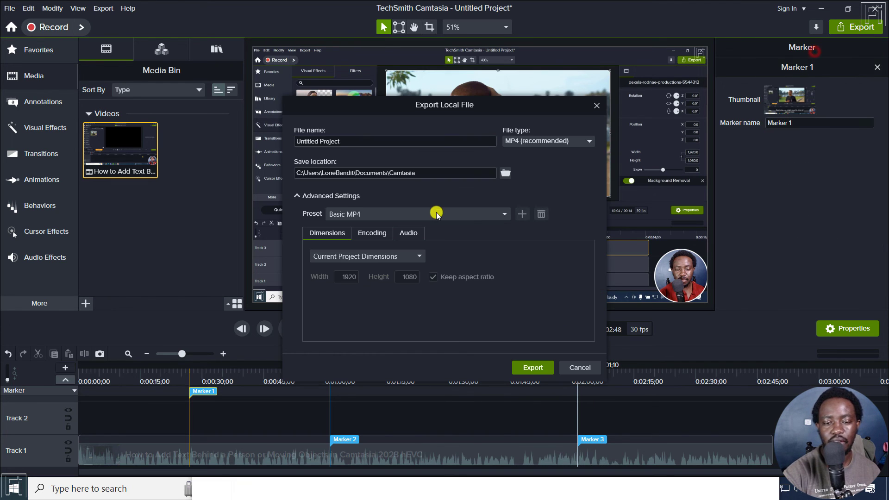
{"action": "left_click", "coordinate": [375, 233]}
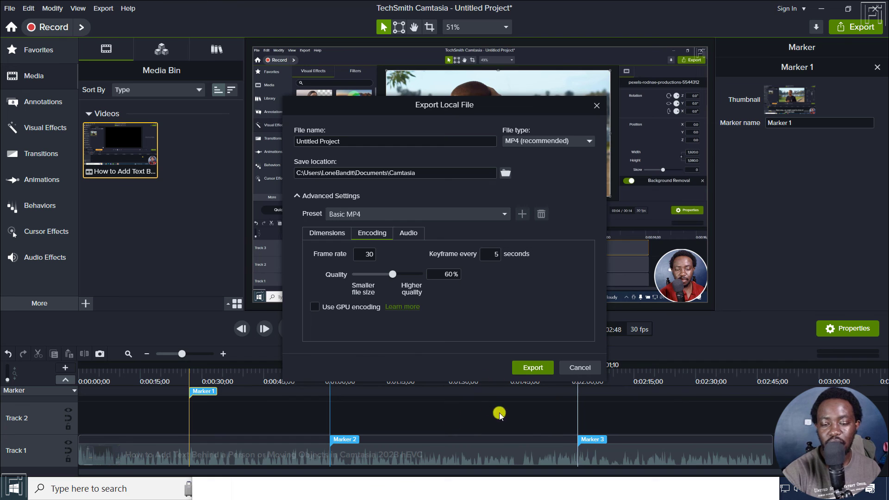
{"action": "left_click", "coordinate": [586, 368]}
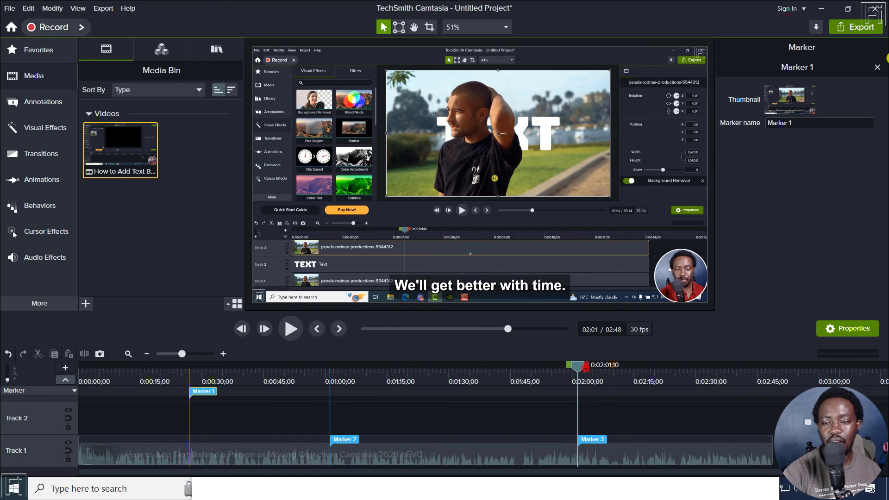
{"action": "left_click", "coordinate": [859, 26]}
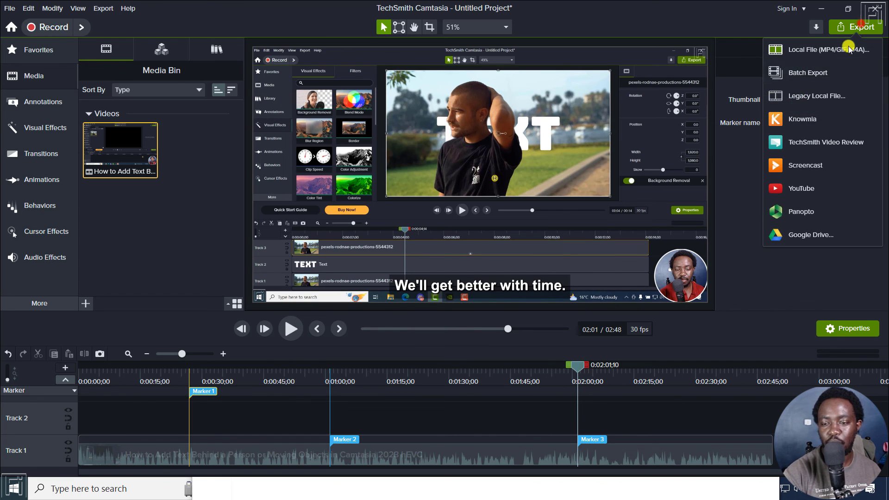
{"action": "left_click", "coordinate": [804, 95]}
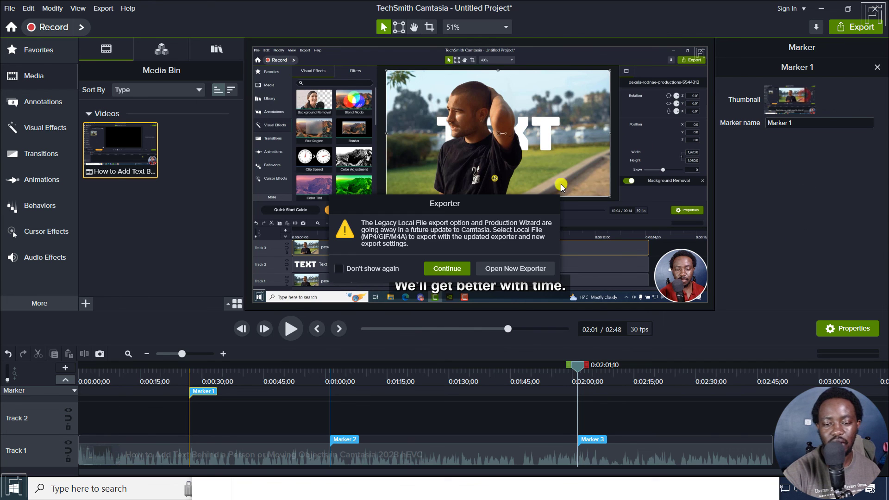
{"action": "left_click", "coordinate": [447, 273]}
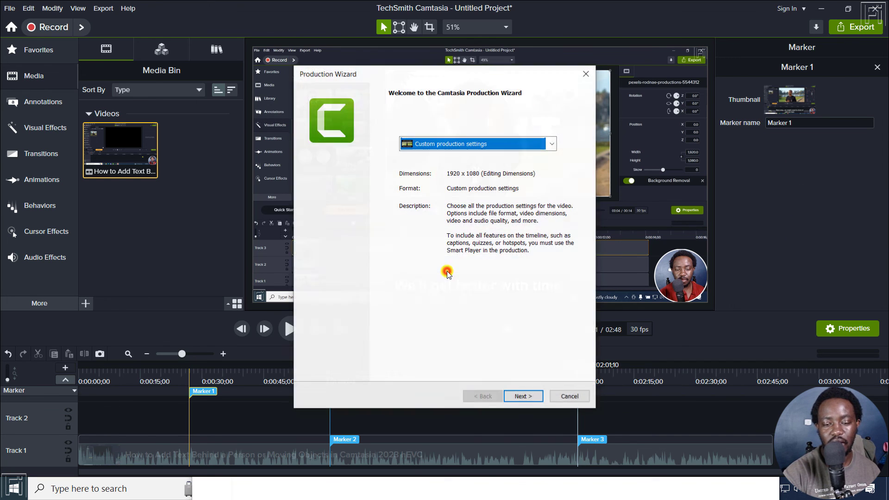
{"action": "left_click", "coordinate": [522, 396]}
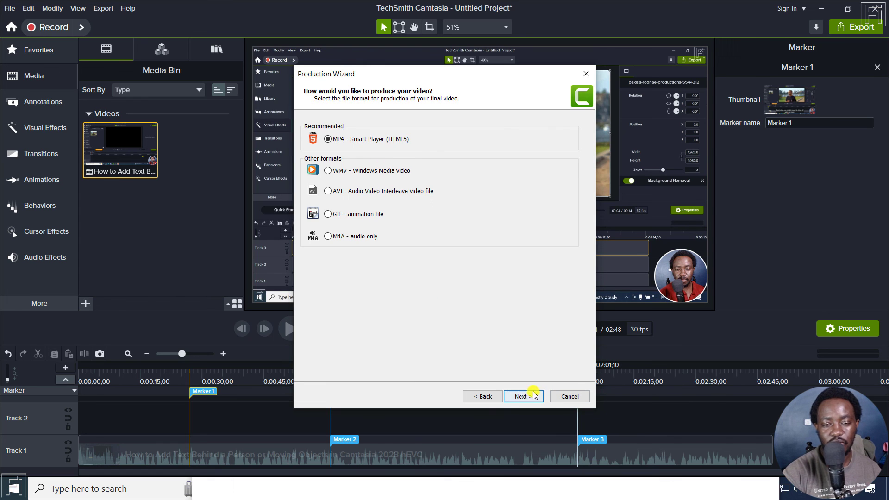
{"action": "left_click", "coordinate": [527, 392]}
{"action": "left_click", "coordinate": [390, 121]}
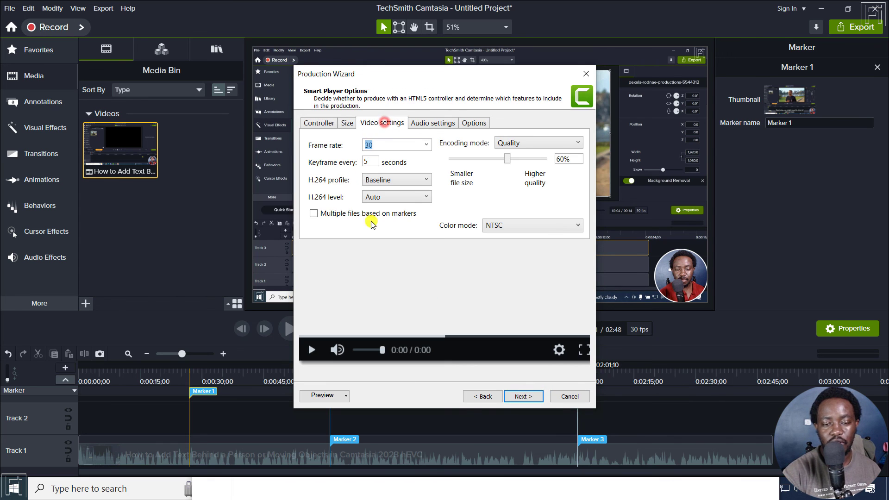
{"action": "left_click", "coordinate": [314, 213]}
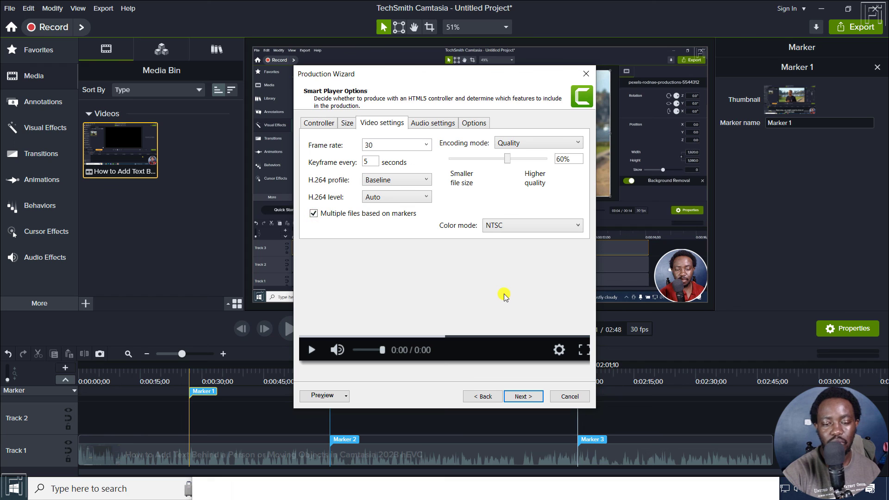
{"action": "left_click", "coordinate": [585, 75]}
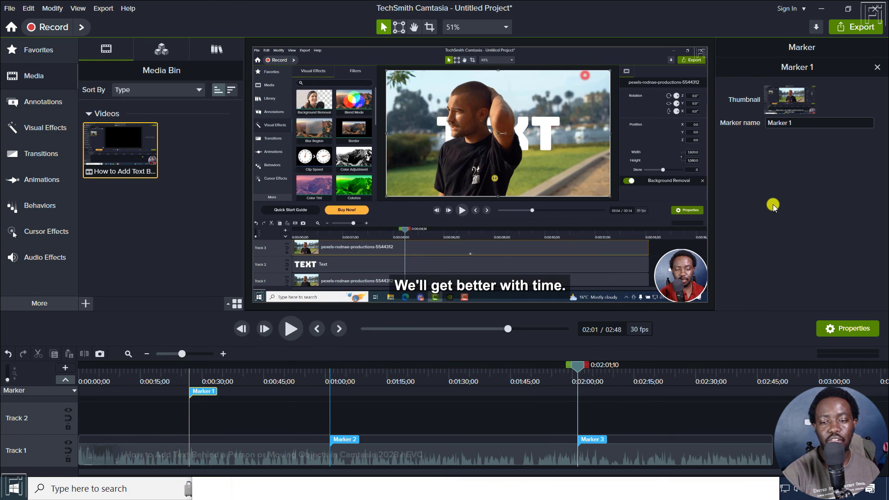